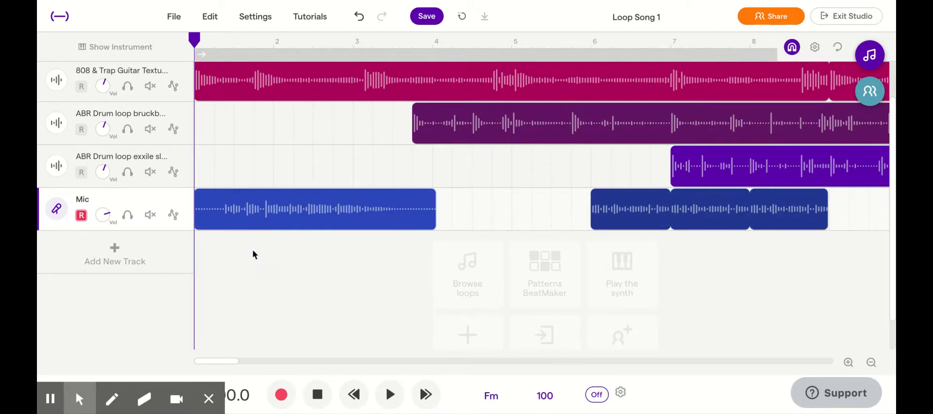
Step: Reverse the first Mic clip and play it back
{"action": "mouse_move", "coordinate": [249, 214]}
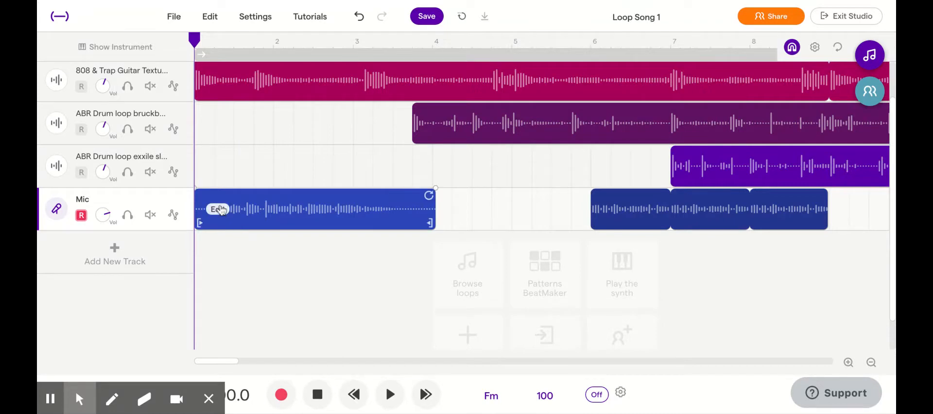
{"action": "left_click", "coordinate": [219, 209]}
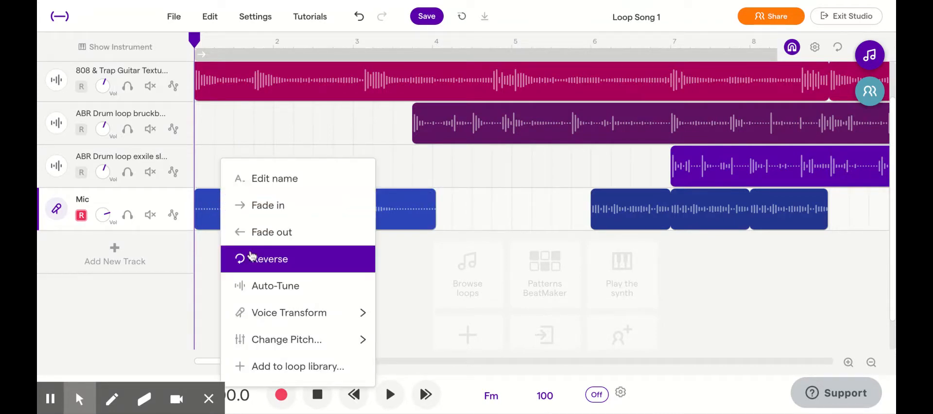
{"action": "left_click", "coordinate": [265, 263]}
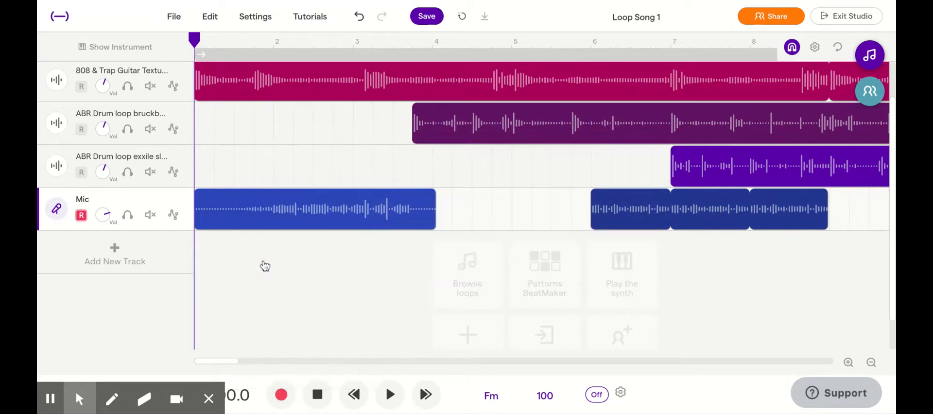
{"action": "left_click", "coordinate": [389, 395]}
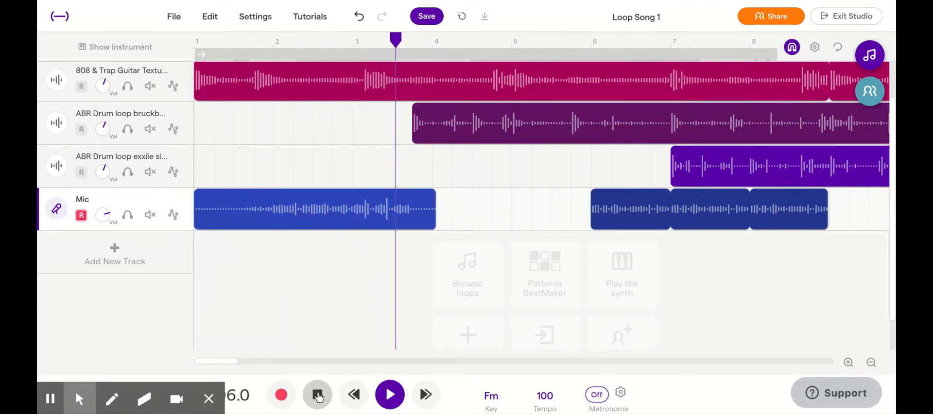
{"action": "left_click", "coordinate": [318, 395]}
Step: Undo the reversal of the first Mic clip
{"action": "left_click", "coordinate": [325, 220]}
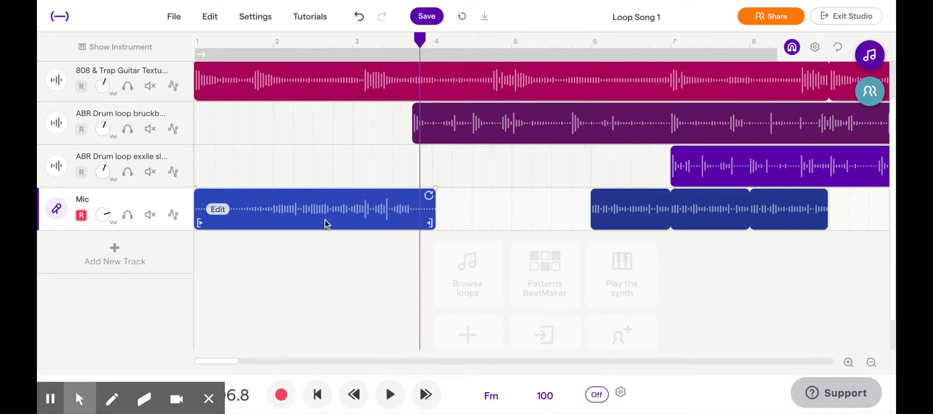
{"action": "left_click", "coordinate": [249, 229]}
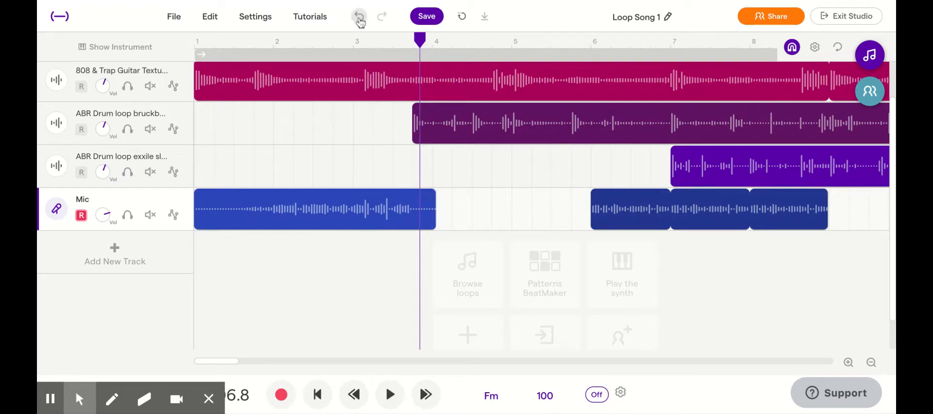
{"action": "left_click", "coordinate": [360, 22]}
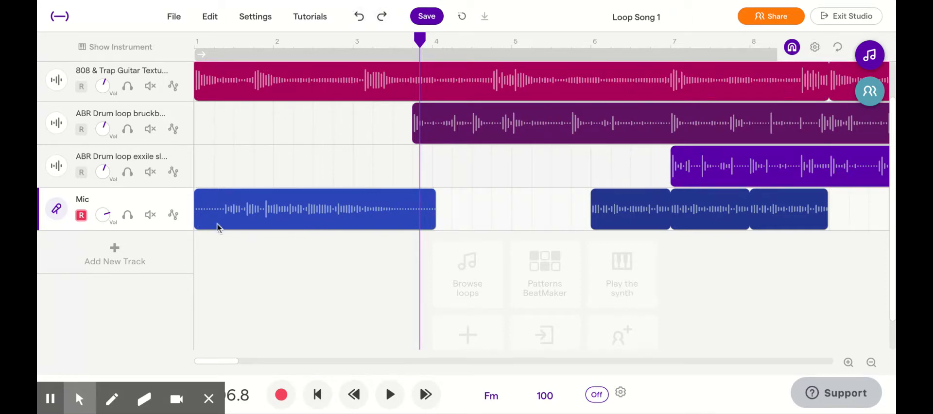
Step: Review the Mic track's current effects and switch its voice preset to Pop
{"action": "left_click", "coordinate": [56, 210]}
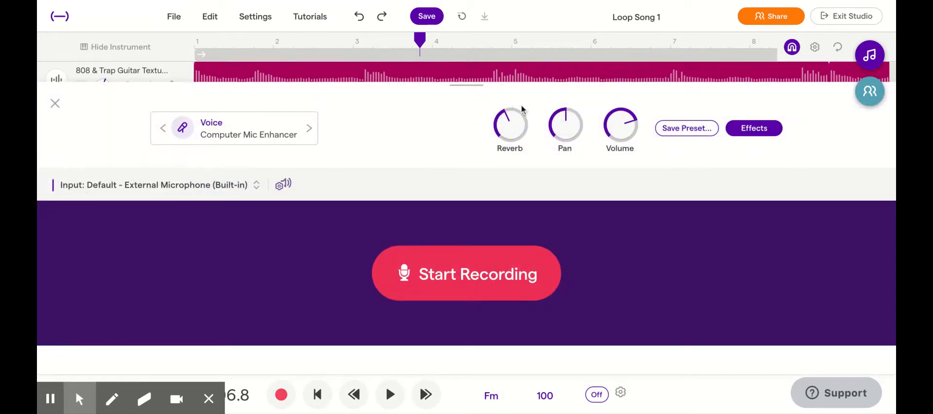
{"action": "left_click", "coordinate": [750, 129]}
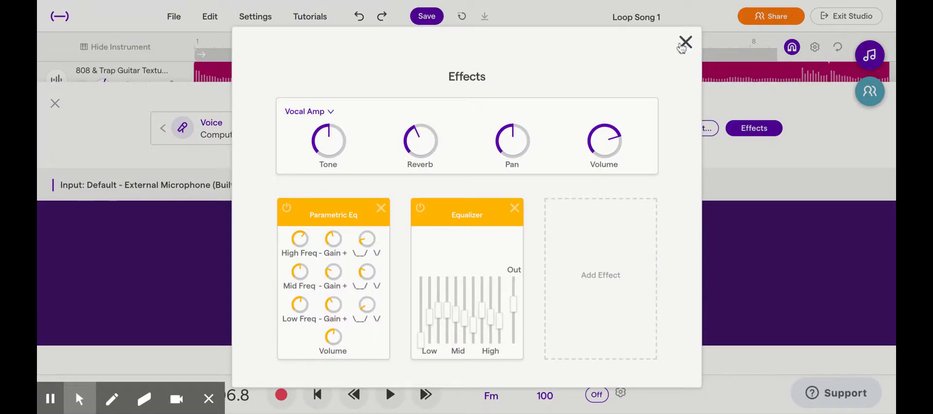
{"action": "left_click", "coordinate": [683, 45]}
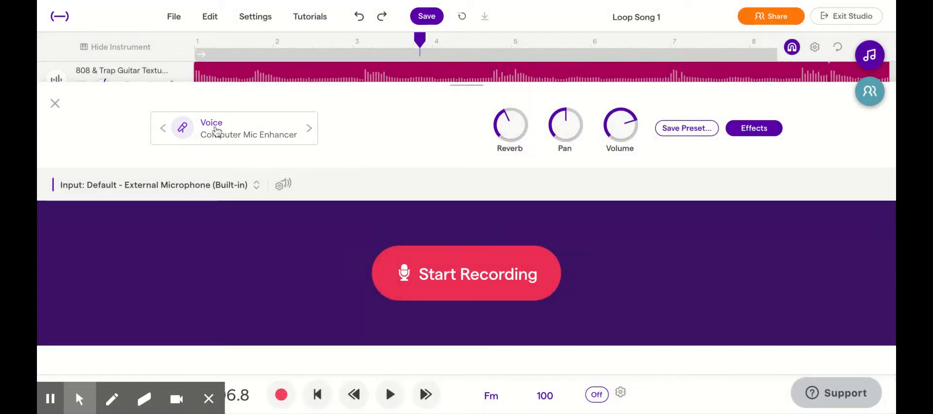
{"action": "left_click", "coordinate": [216, 132]}
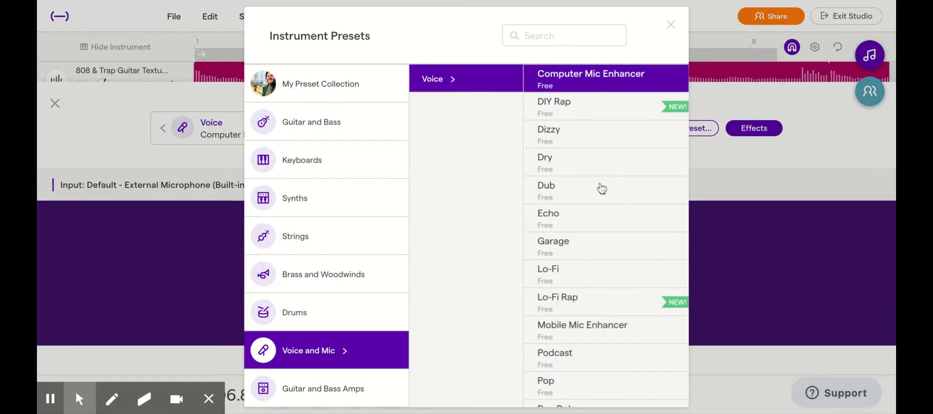
{"action": "scroll", "coordinate": [602, 188], "scroll_direction": "down", "scroll_amount": 4}
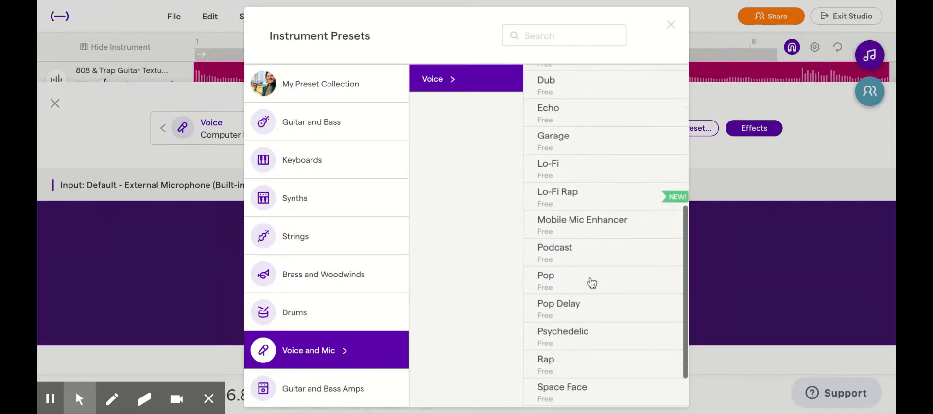
{"action": "left_click", "coordinate": [592, 284]}
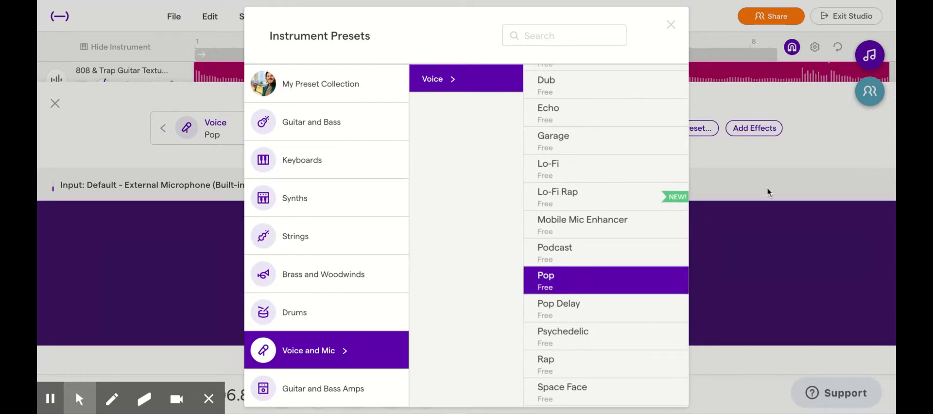
{"action": "left_click", "coordinate": [671, 25]}
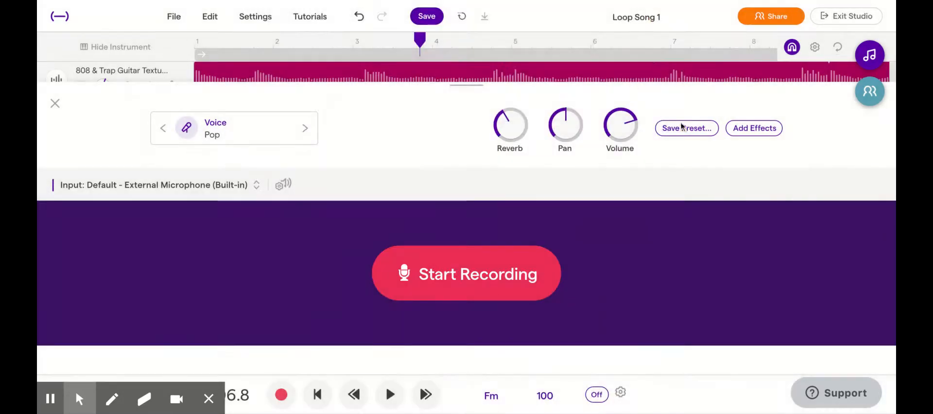
Step: Add the Compressor One effect to the Mic track and adjust its amount to slightly below the midpoint
{"action": "left_click", "coordinate": [736, 131]}
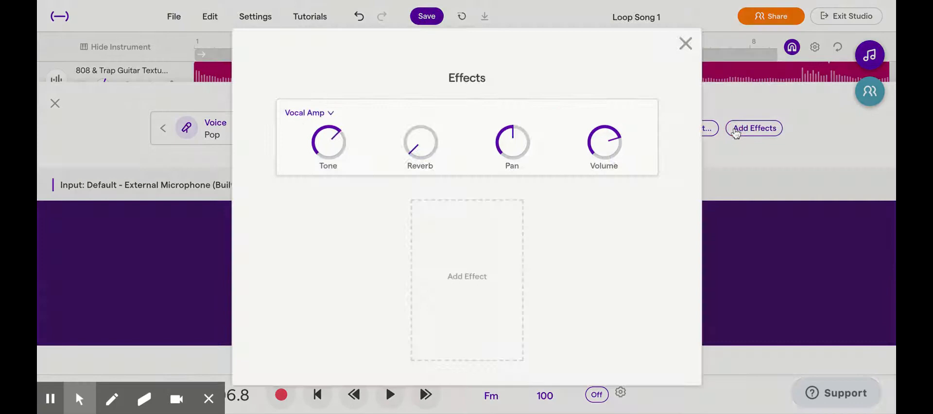
{"action": "left_click", "coordinate": [471, 289]}
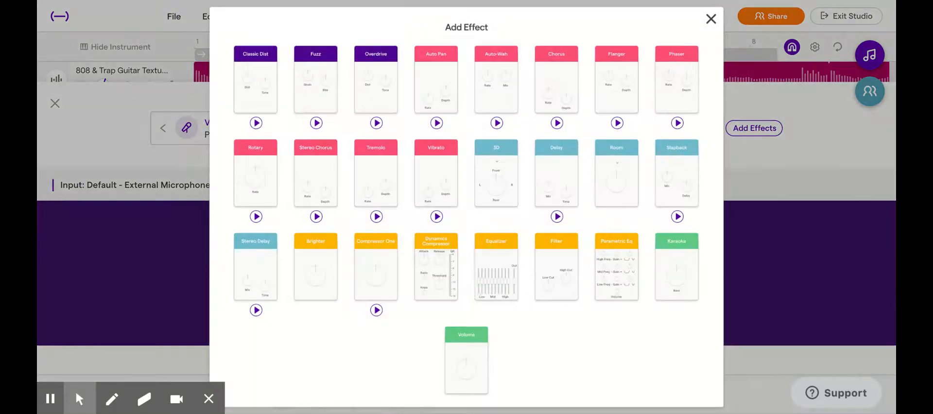
{"action": "left_click", "coordinate": [374, 262]}
{"action": "left_click_drag", "start_coordinate": [394, 303], "coordinate": [392, 277]}
{"action": "left_click", "coordinate": [683, 51]}
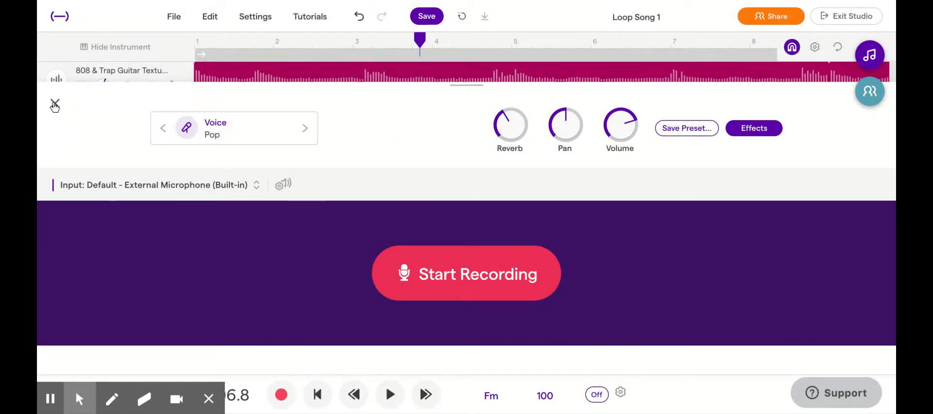
{"action": "left_click", "coordinate": [55, 104]}
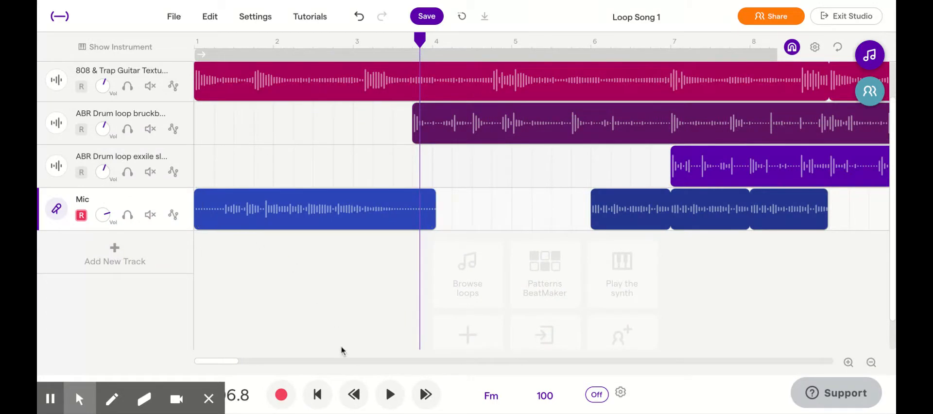
Step: Play the song from the beginning to hear the Mic track with the Pop preset and compressor
{"action": "left_click", "coordinate": [323, 399]}
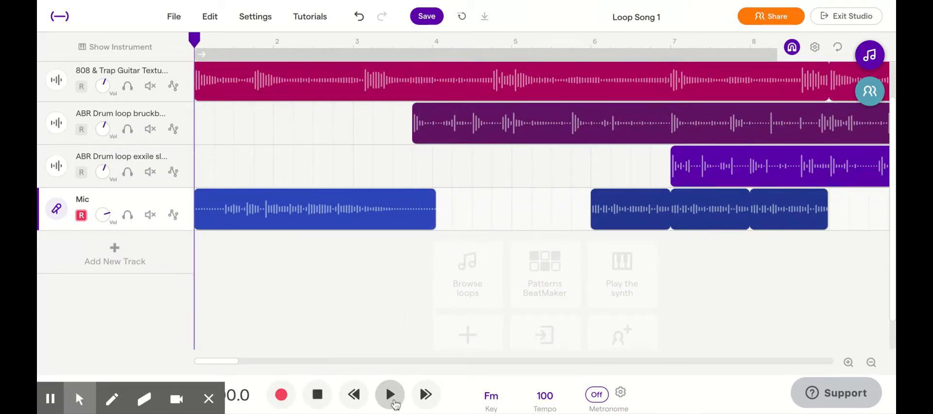
{"action": "left_click", "coordinate": [392, 397]}
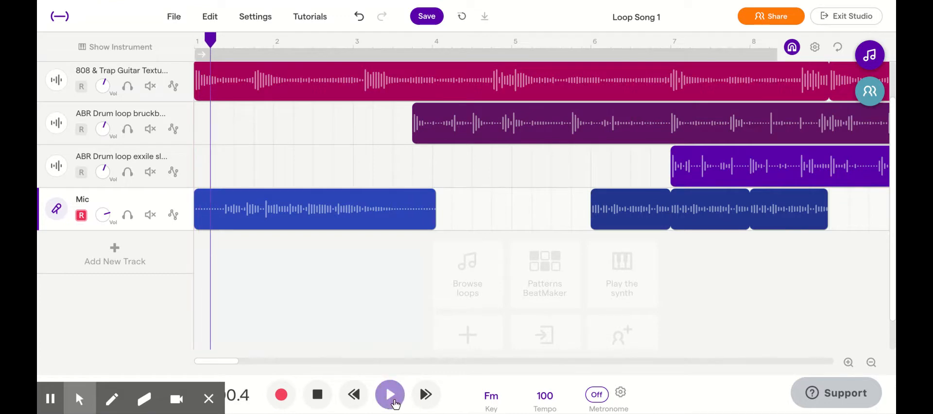
{"action": "left_click", "coordinate": [318, 397]}
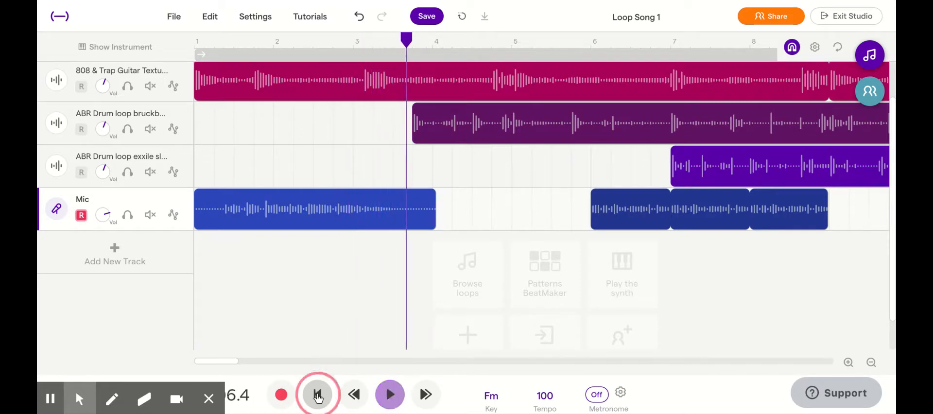
Step: Apply Auto-Tune at the heaviest strength to the first Mic clip
{"action": "left_click", "coordinate": [222, 210]}
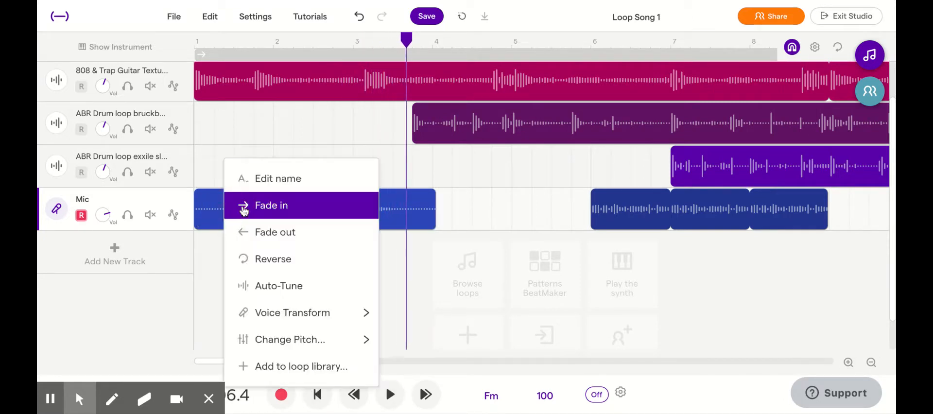
{"action": "left_click", "coordinate": [281, 289]}
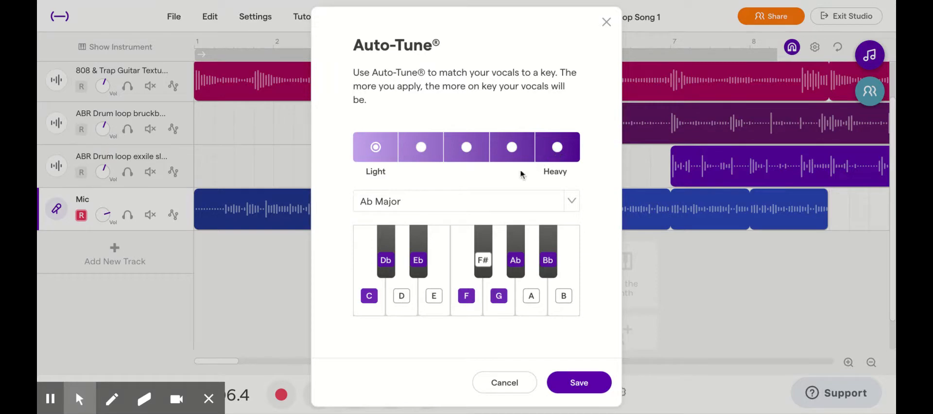
{"action": "left_click", "coordinate": [467, 148]}
{"action": "left_click", "coordinate": [558, 148]}
{"action": "left_click", "coordinate": [585, 388]}
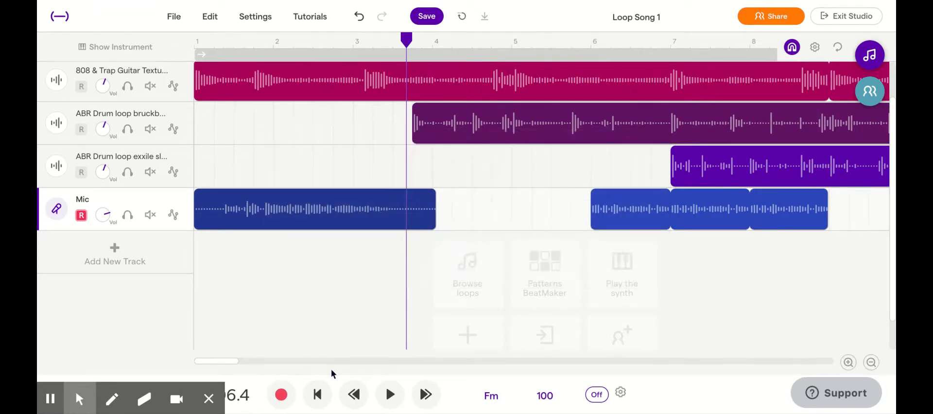
Step: Play the song from the start to hear the Auto-Tuned clip, and view the clip's Voice Transform options
{"action": "left_click", "coordinate": [318, 394]}
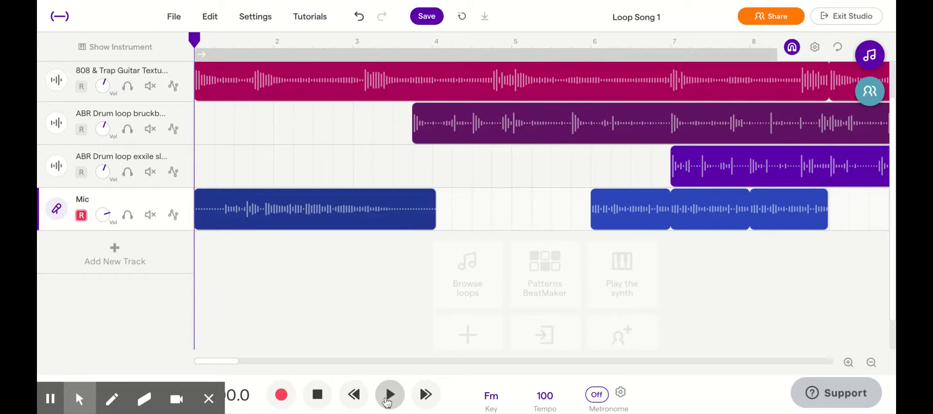
{"action": "left_click", "coordinate": [388, 400]}
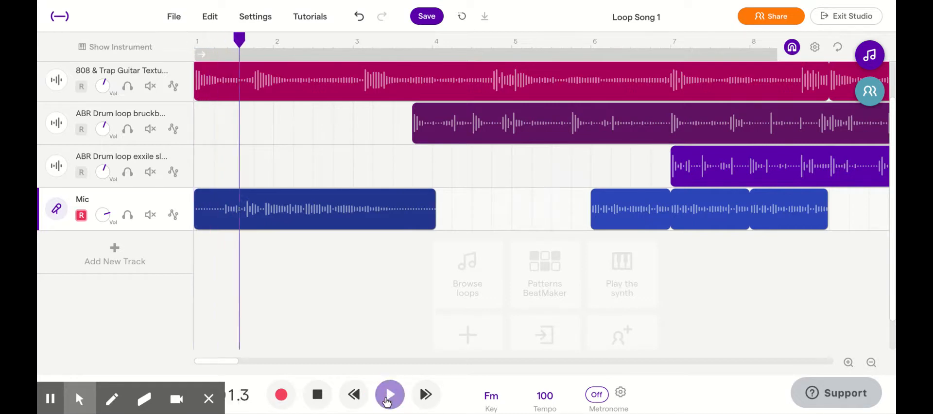
{"action": "left_click", "coordinate": [320, 397]}
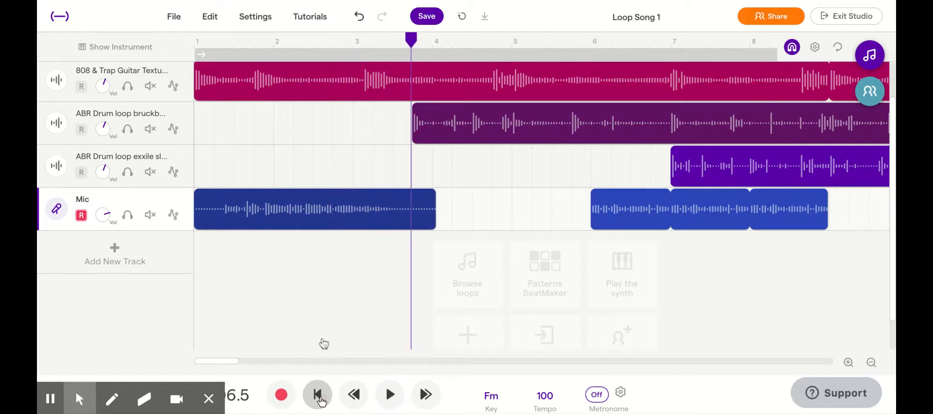
{"action": "left_click", "coordinate": [225, 213]}
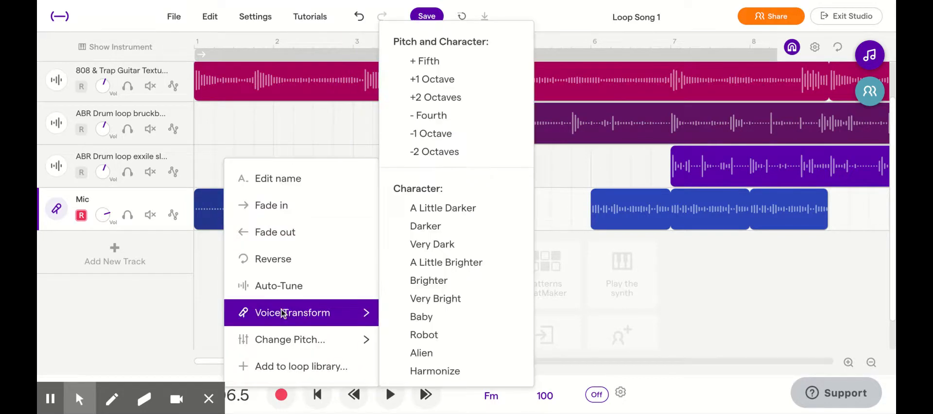
Step: Add an Equalizer effect to the Mic track and lower its two highest frequency bands
{"action": "left_click", "coordinate": [55, 210]}
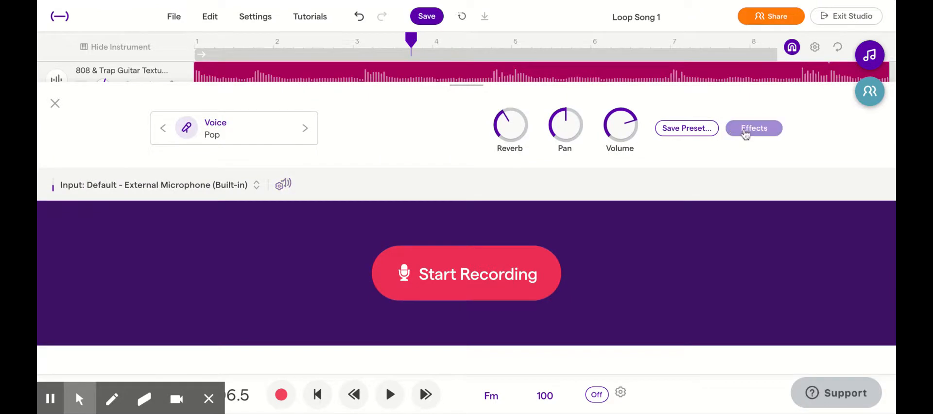
{"action": "left_click", "coordinate": [746, 132]}
{"action": "left_click", "coordinate": [585, 286]}
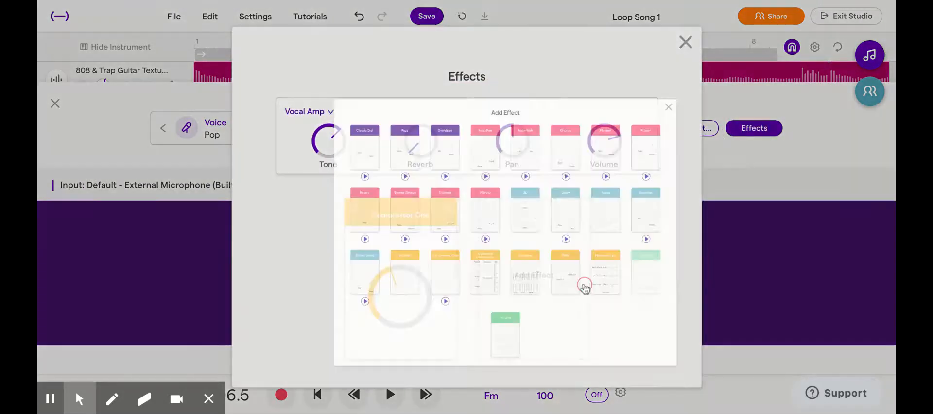
{"action": "left_click", "coordinate": [486, 277]}
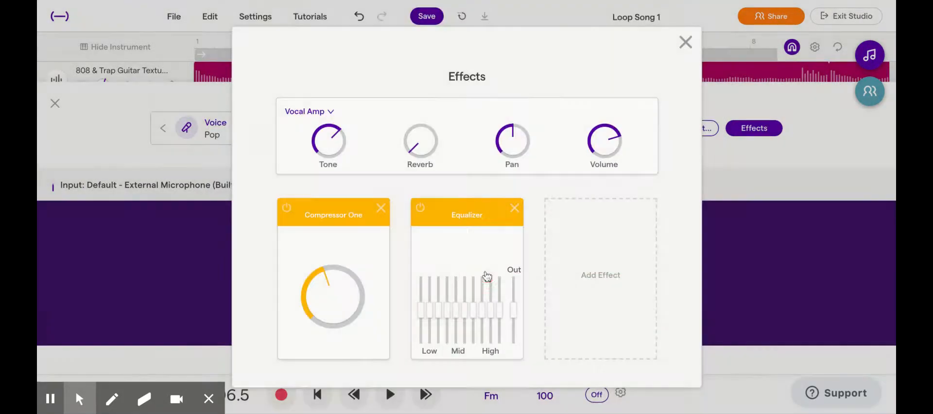
{"action": "left_click_drag", "start_coordinate": [501, 319], "coordinate": [499, 350]}
{"action": "left_click_drag", "start_coordinate": [493, 317], "coordinate": [493, 376]}
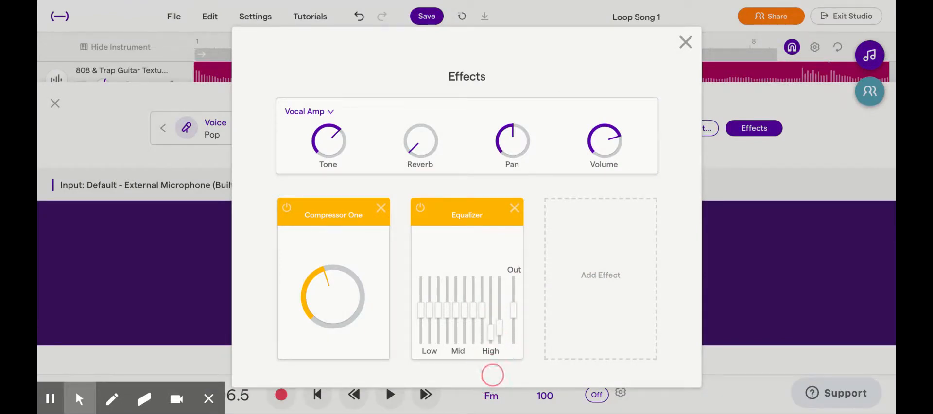
{"action": "left_click", "coordinate": [686, 43]}
{"action": "left_click", "coordinate": [55, 103]}
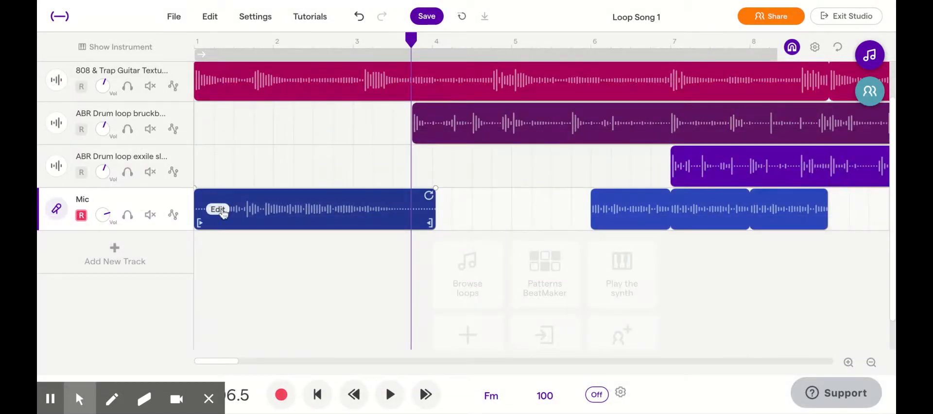
Step: Apply the Robot voice transform to the first Mic clip
{"action": "left_click", "coordinate": [223, 213]}
{"action": "mouse_move", "coordinate": [290, 315]}
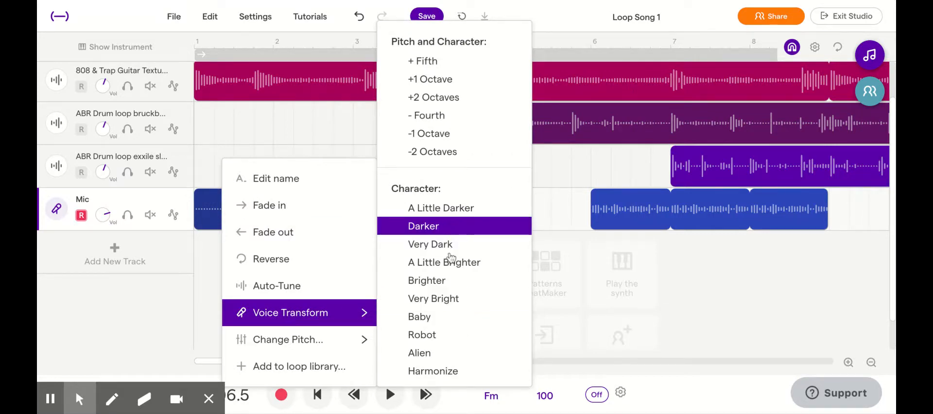
{"action": "left_click", "coordinate": [432, 335]}
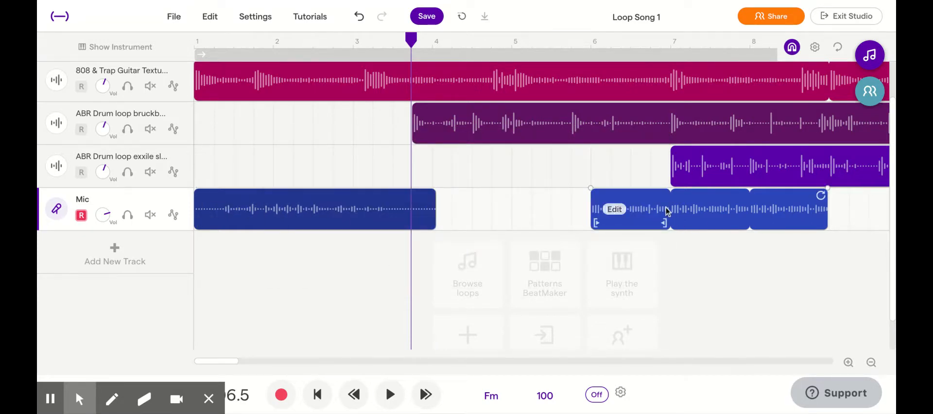
Step: Play the song from the start to hear the Robot voice on the first Mic clip, then stop playback
{"action": "left_click", "coordinate": [319, 395]}
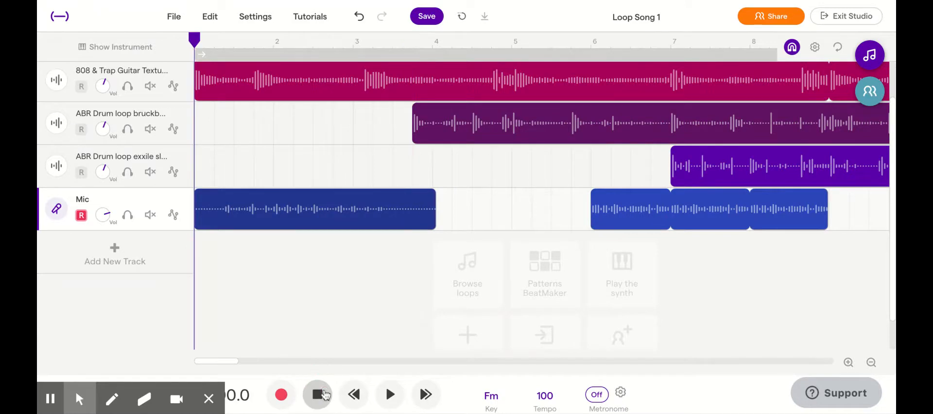
{"action": "left_click", "coordinate": [382, 396]}
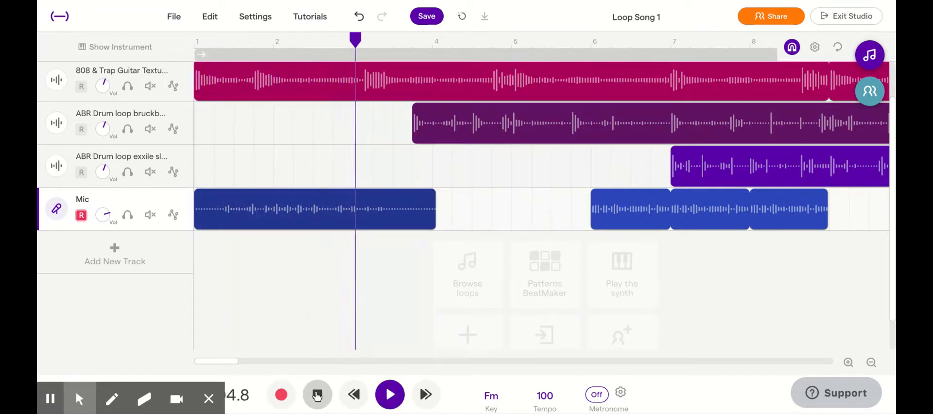
{"action": "left_click", "coordinate": [317, 394]}
Step: Undo the Robot voice transform on the first Mic clip
{"action": "left_click", "coordinate": [230, 209]}
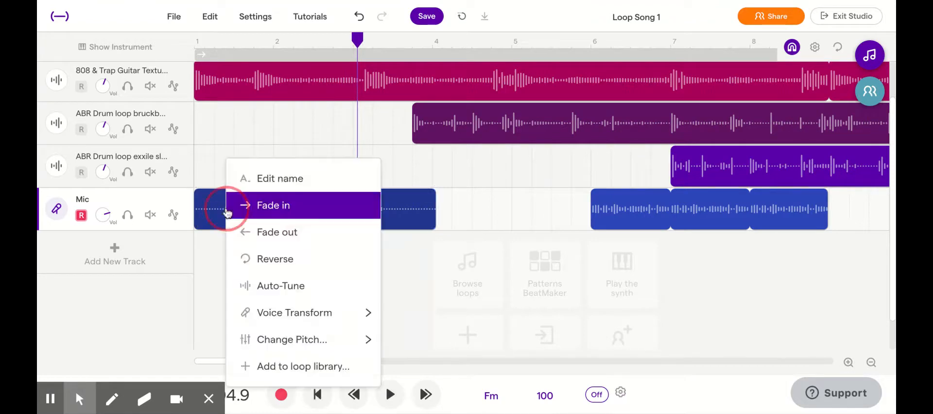
{"action": "left_click", "coordinate": [212, 260]}
{"action": "left_click", "coordinate": [360, 18]}
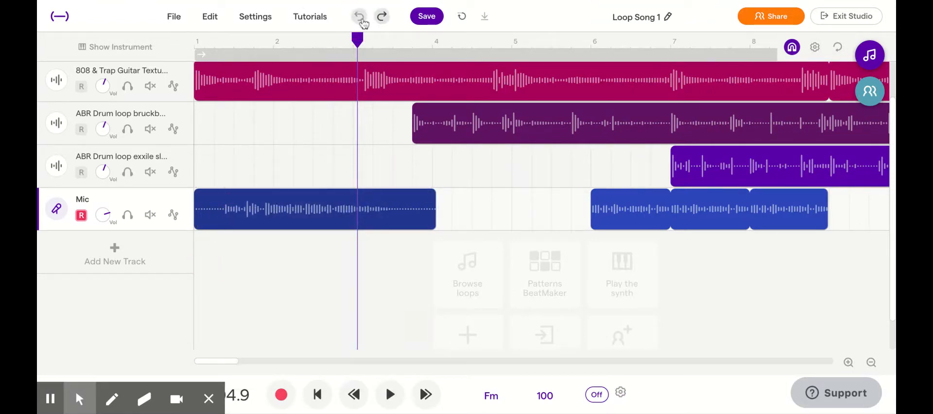
Step: Apply the Robot voice transform to the looped Mic clip that starts at bar 6
{"action": "left_click", "coordinate": [617, 208]}
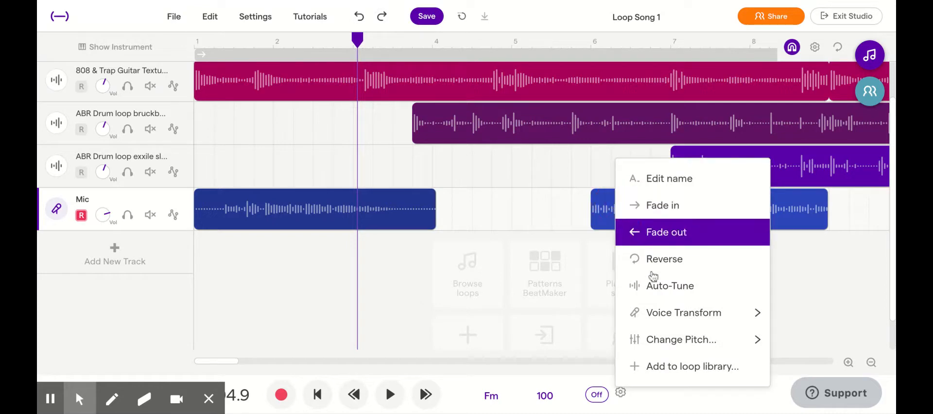
{"action": "mouse_move", "coordinate": [670, 318]}
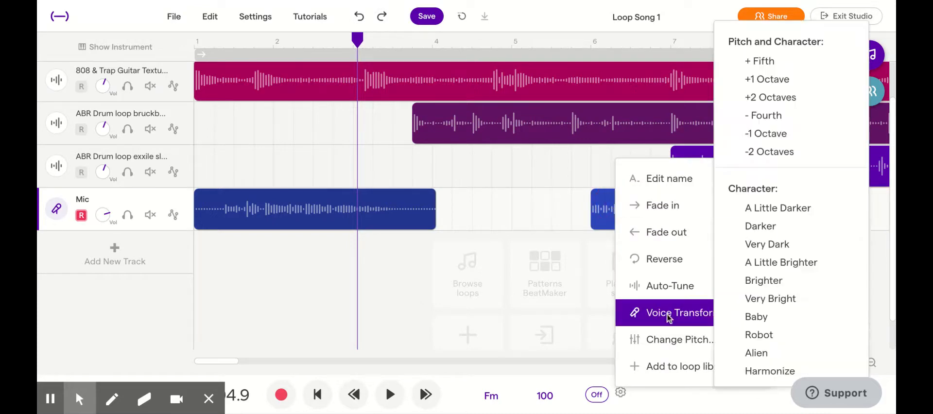
{"action": "left_click", "coordinate": [757, 336]}
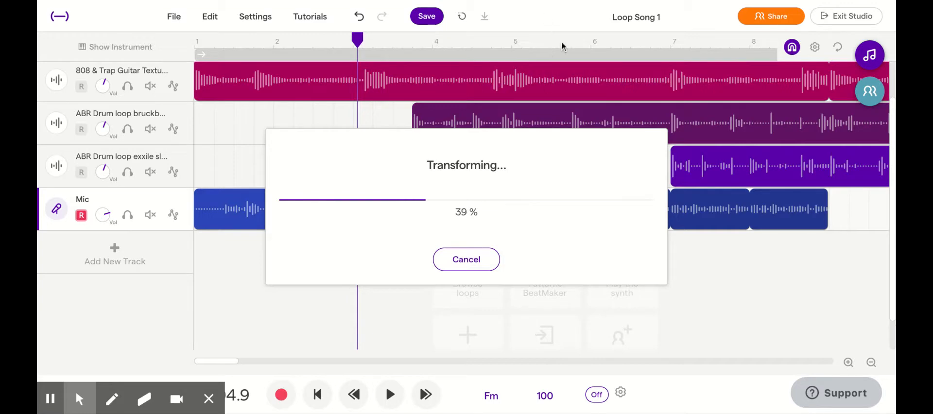
Step: Play the song from bar 6 to hear the transformed Mic clip, and return the playhead to the start
{"action": "left_click", "coordinate": [588, 47]}
{"action": "left_click", "coordinate": [390, 395]}
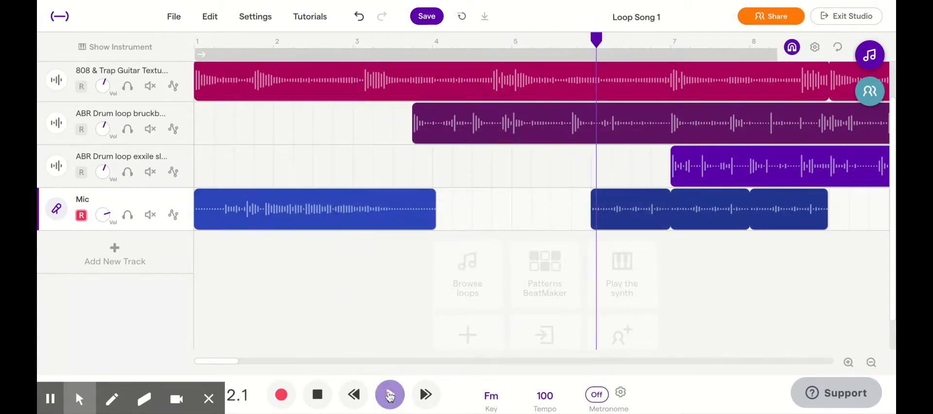
{"action": "left_click", "coordinate": [317, 399]}
{"action": "left_click", "coordinate": [318, 400]}
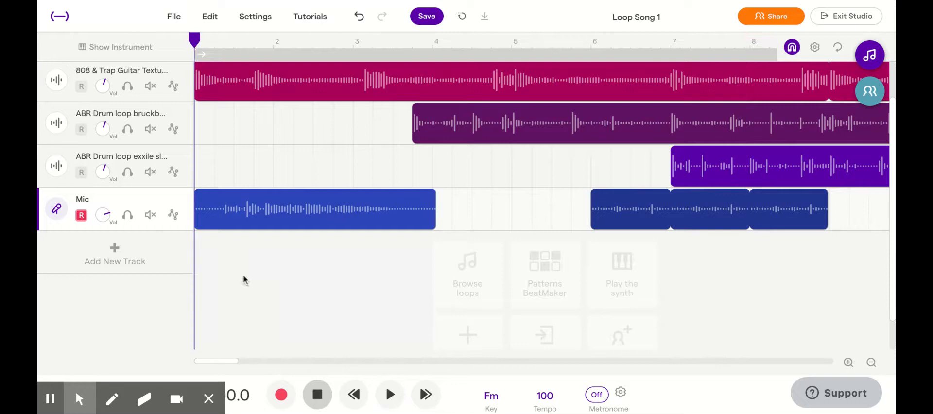
Step: Add a new Synthesizer track and try out the F note above C3
{"action": "left_click", "coordinate": [153, 264]}
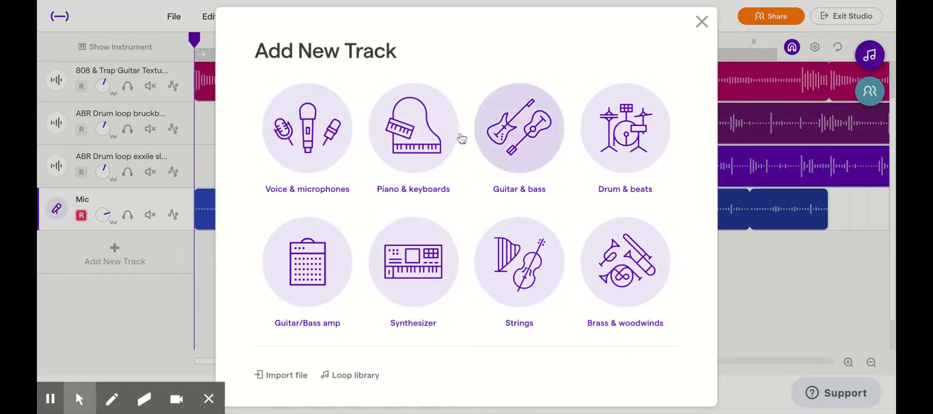
{"action": "left_click", "coordinate": [392, 260]}
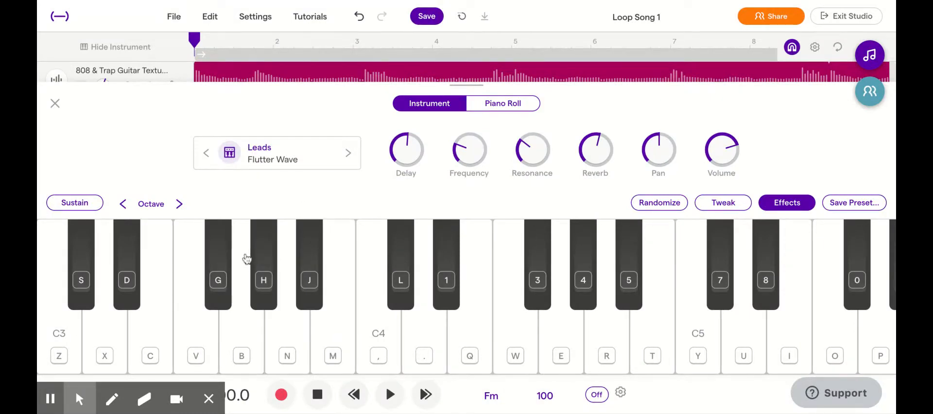
{"action": "key", "text": "v"}
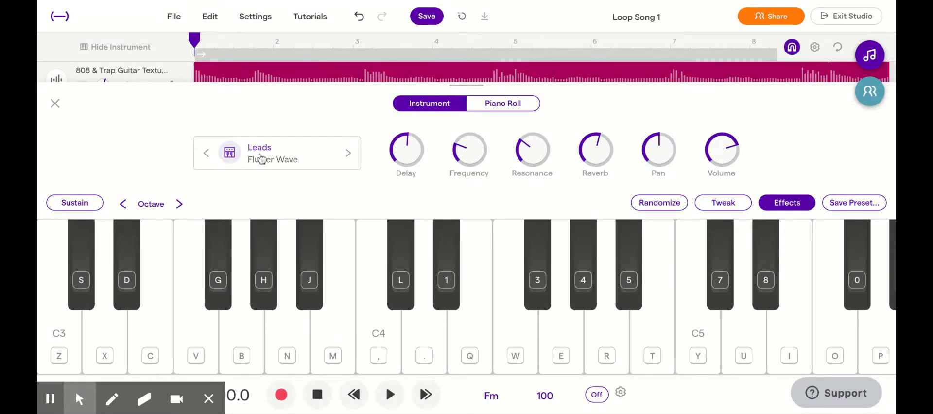
Step: Change the new track's instrument preset to String Section from the Strings category
{"action": "left_click", "coordinate": [292, 152]}
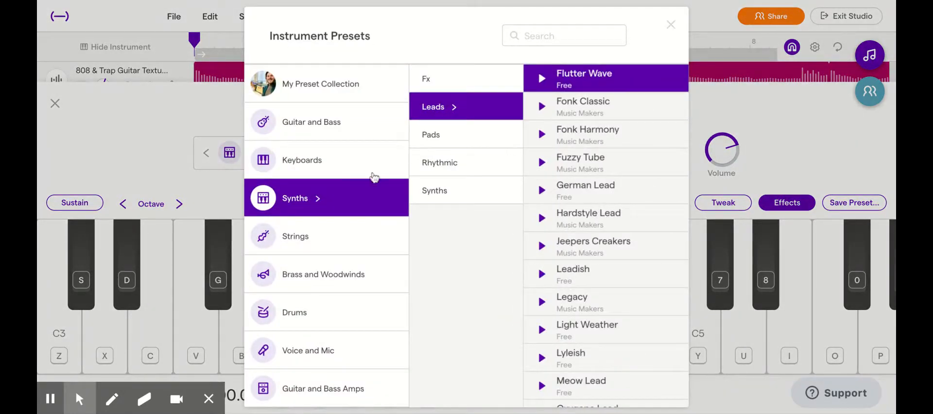
{"action": "left_click", "coordinate": [315, 237]}
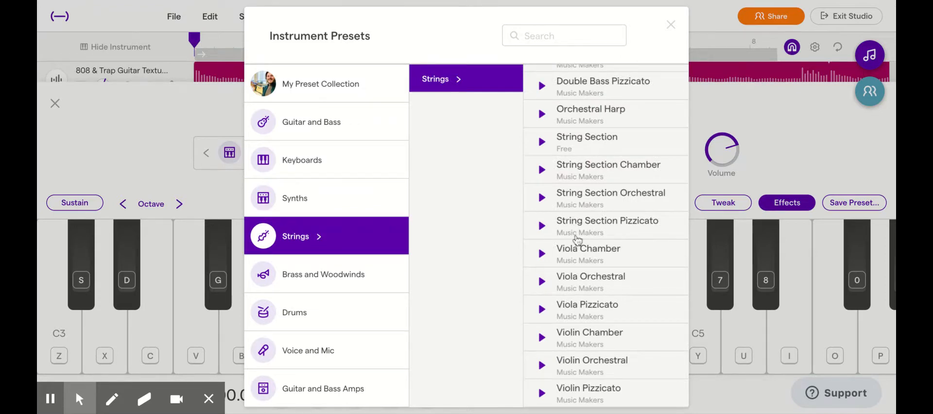
{"action": "scroll", "coordinate": [577, 240], "scroll_direction": "up", "scroll_amount": 3}
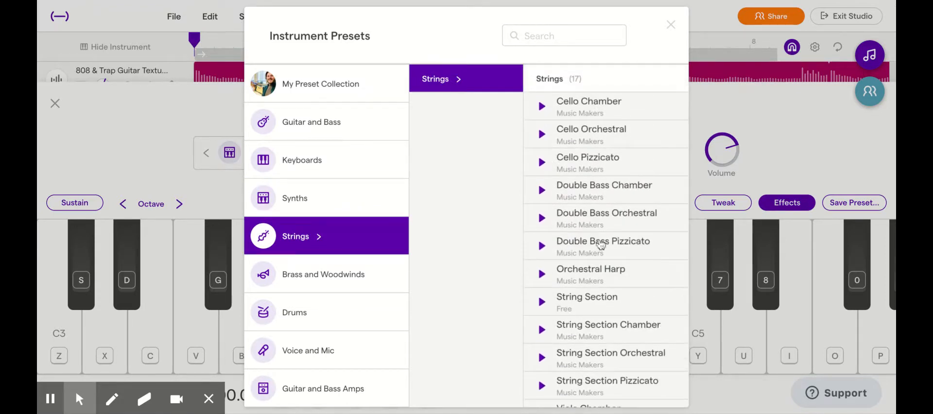
{"action": "scroll", "coordinate": [604, 264], "scroll_direction": "down", "scroll_amount": 1}
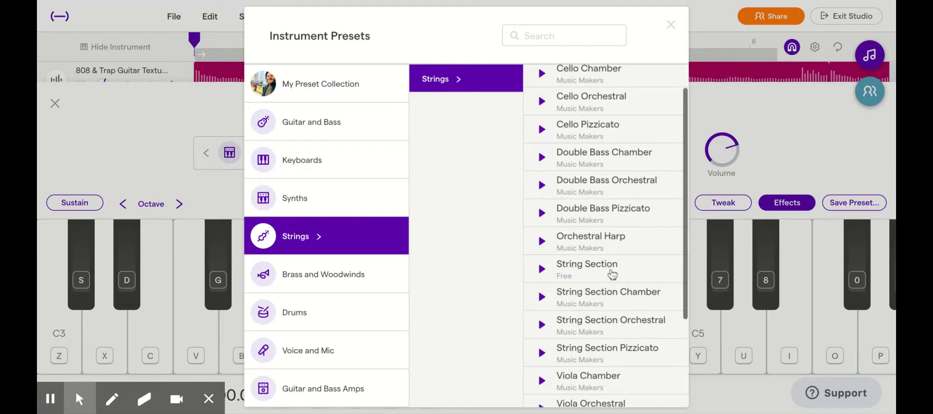
{"action": "left_click", "coordinate": [613, 275]}
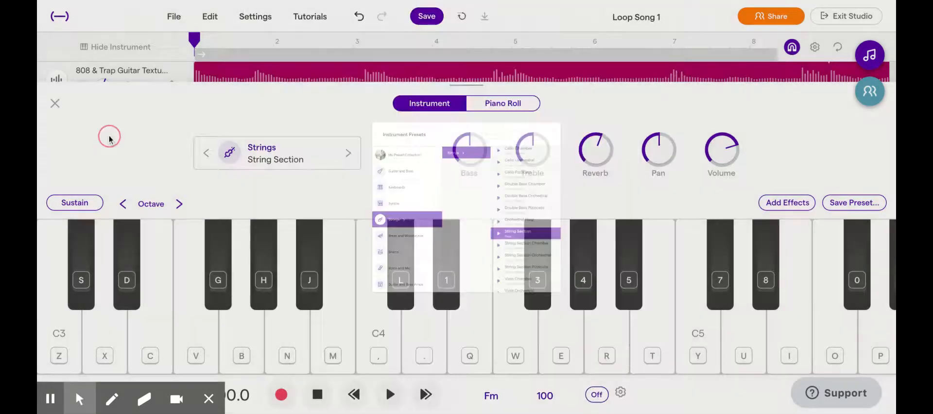
{"action": "left_click", "coordinate": [110, 140]}
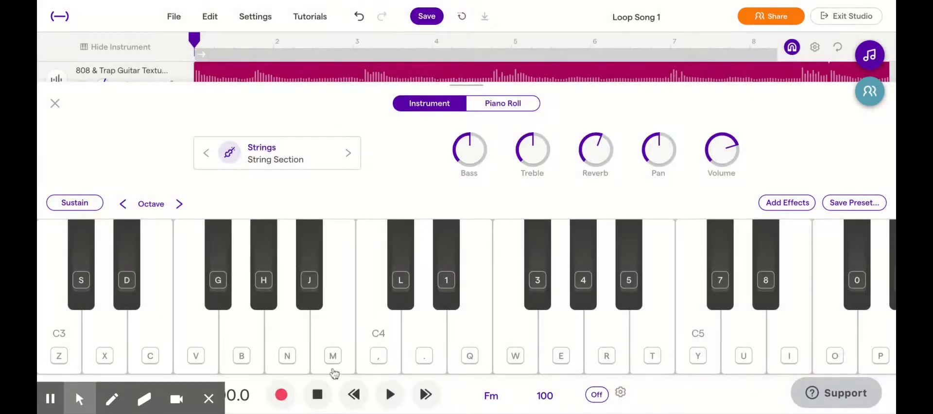
Step: Record the notes F, D#, C and C# in the C3 octave on the String Section track from the song's start, and close the instrument
{"action": "left_click", "coordinate": [285, 401]}
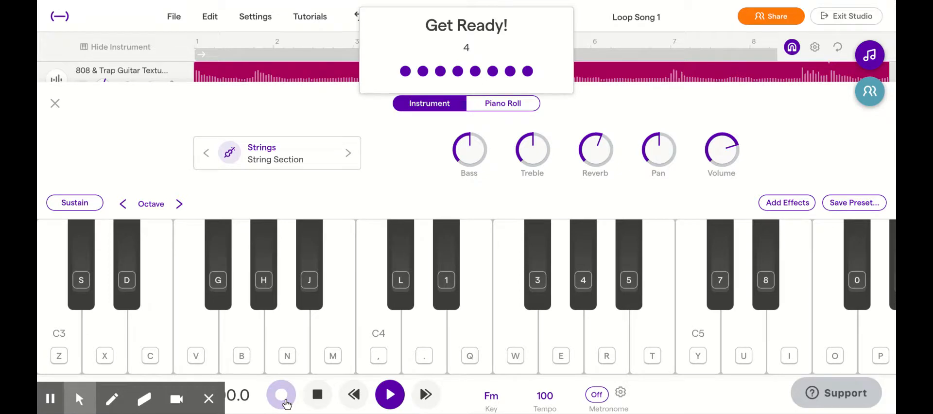
{"action": "key", "text": "v"}
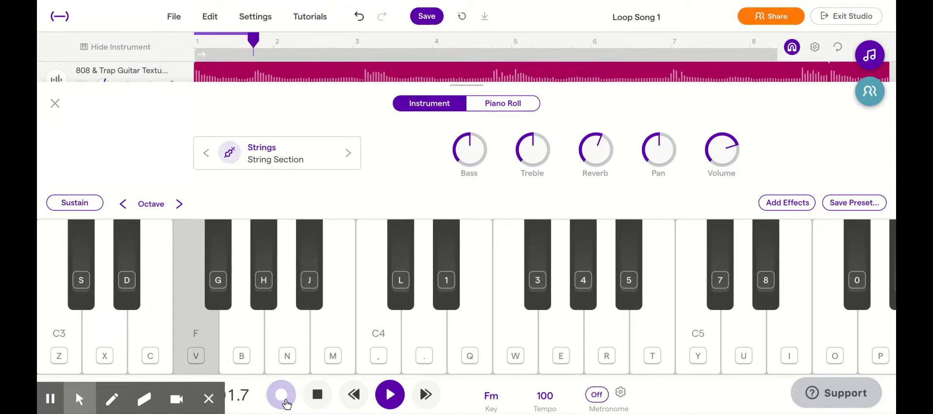
{"action": "key", "text": "d"}
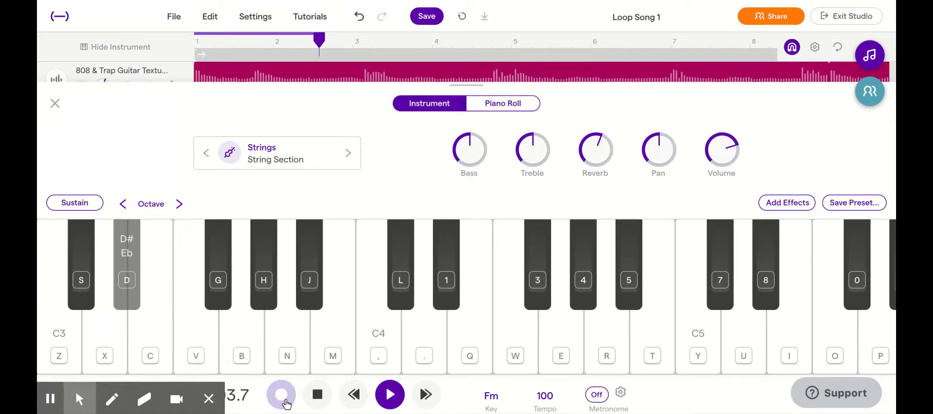
{"action": "key", "text": "z"}
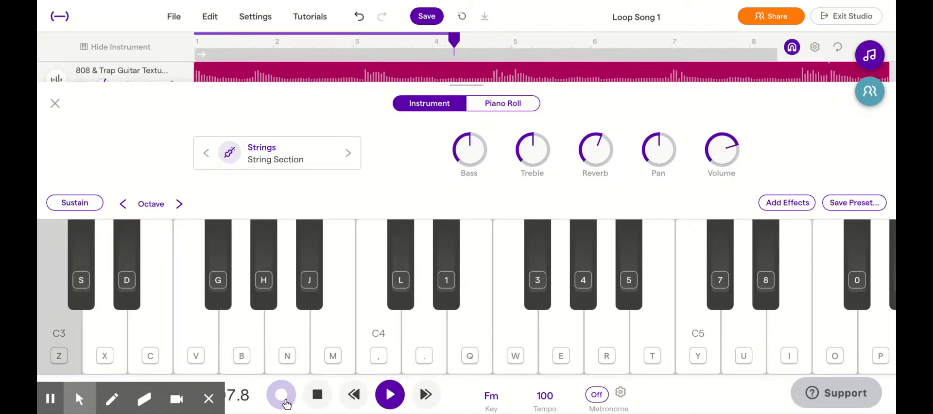
{"action": "key", "text": "s"}
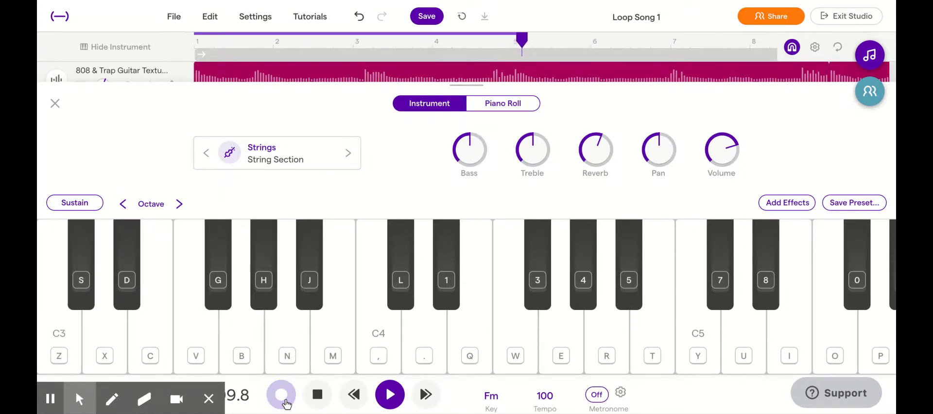
{"action": "left_click", "coordinate": [317, 394]}
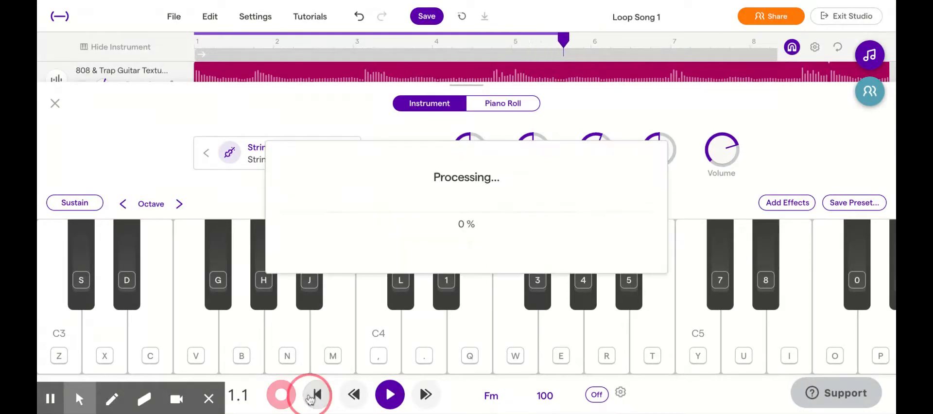
{"action": "left_click", "coordinate": [55, 104]}
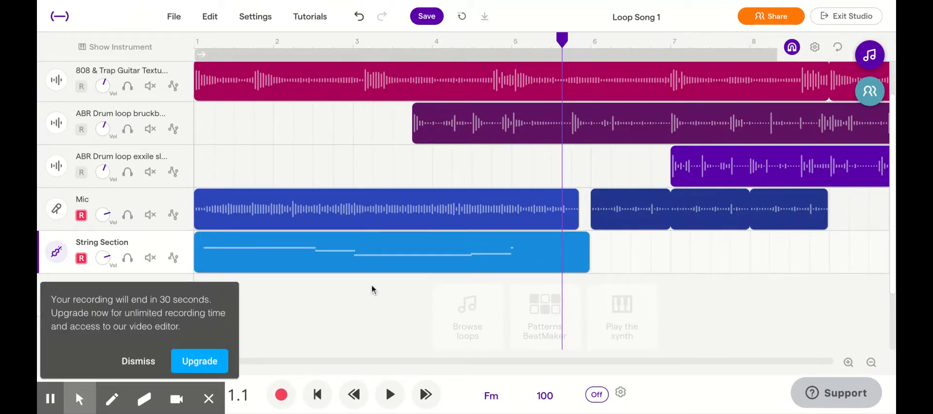
{"action": "left_click", "coordinate": [139, 363]}
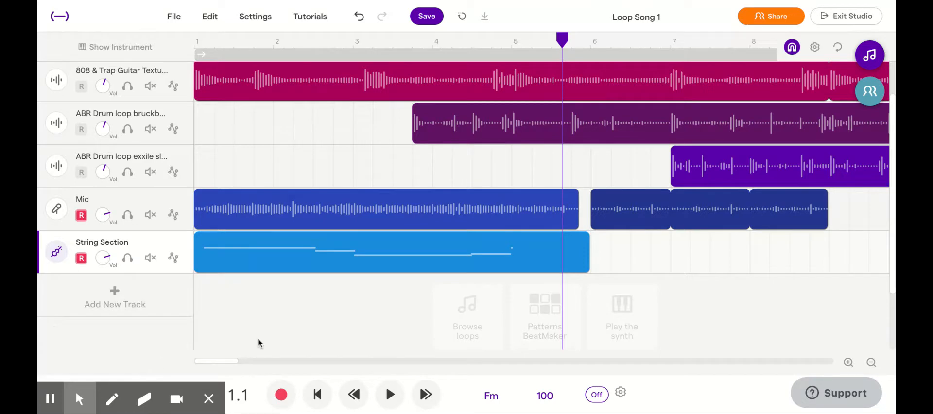